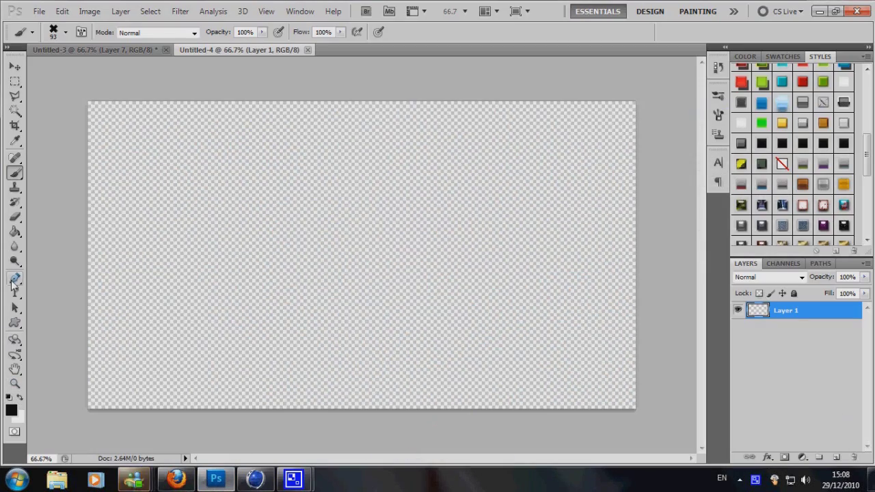
# - Fill the canvas black and set a 2500 px sunburst brush painting in white
pyautogui.click(15, 232)
pyautogui.click(135, 234)
pyautogui.click(15, 172)
pyautogui.click(66, 33)
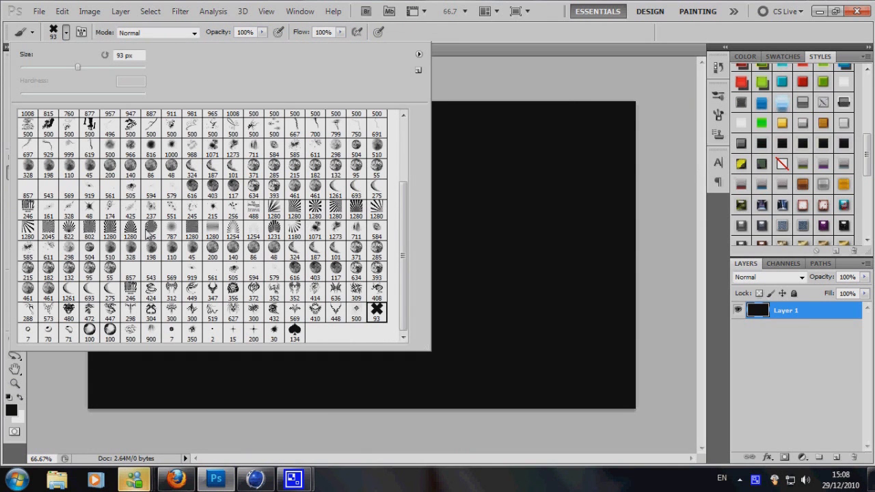
pyautogui.click(315, 208)
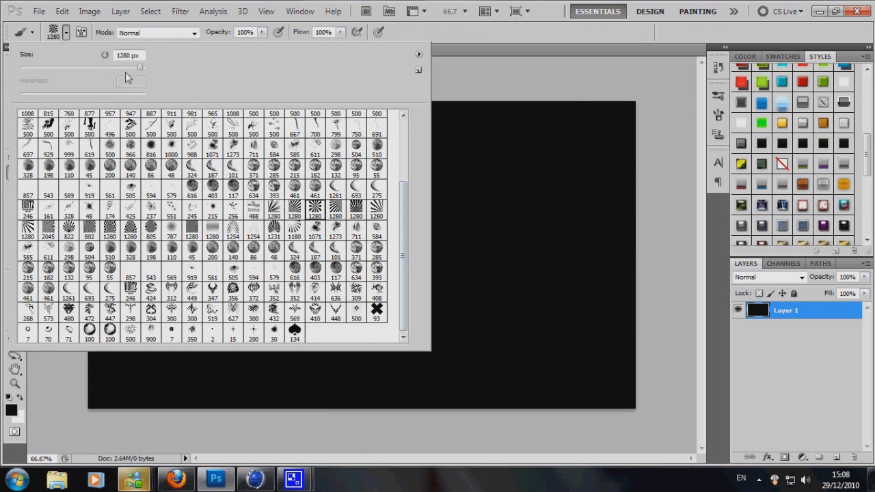
pyautogui.moveTo(140, 67); pyautogui.dragTo(146, 67)
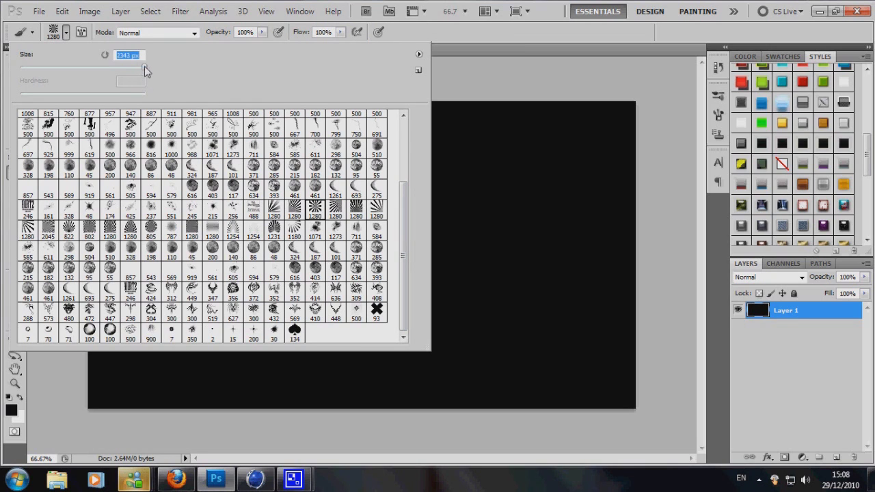
pyautogui.press('Return')
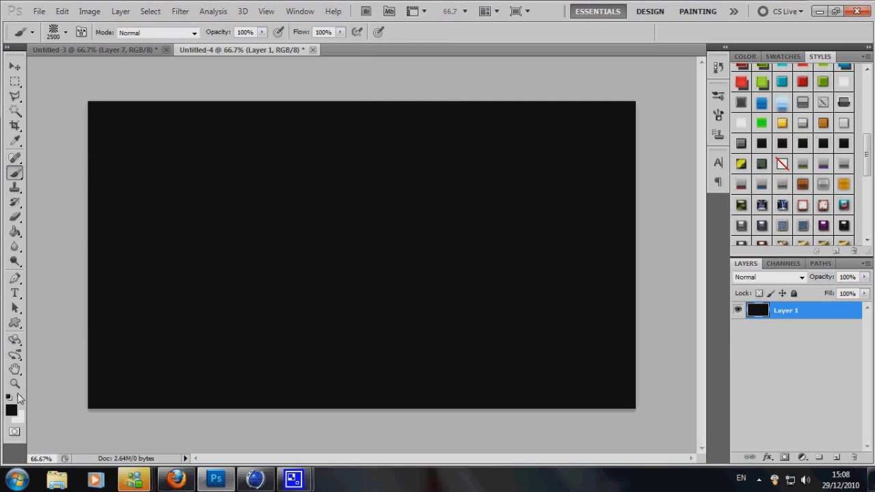
# - Stamp a white sunburst on the black canvas, then undo it
pyautogui.click(20, 397)
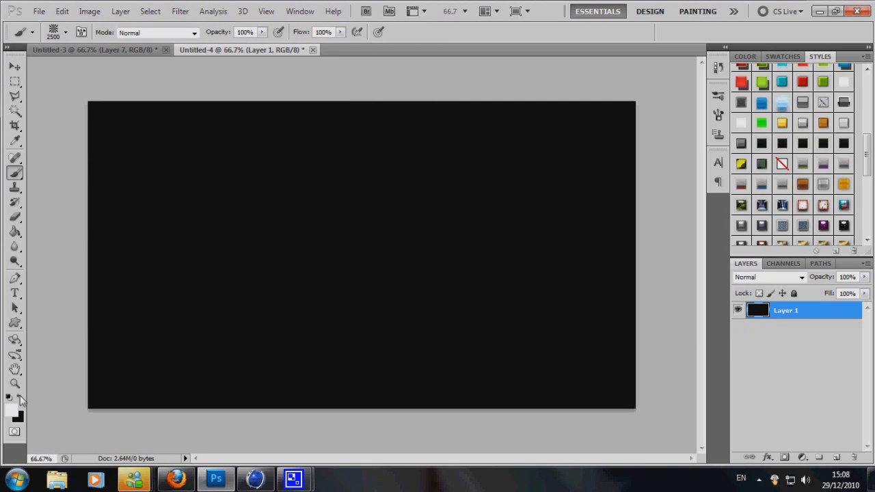
pyautogui.click(367, 261)
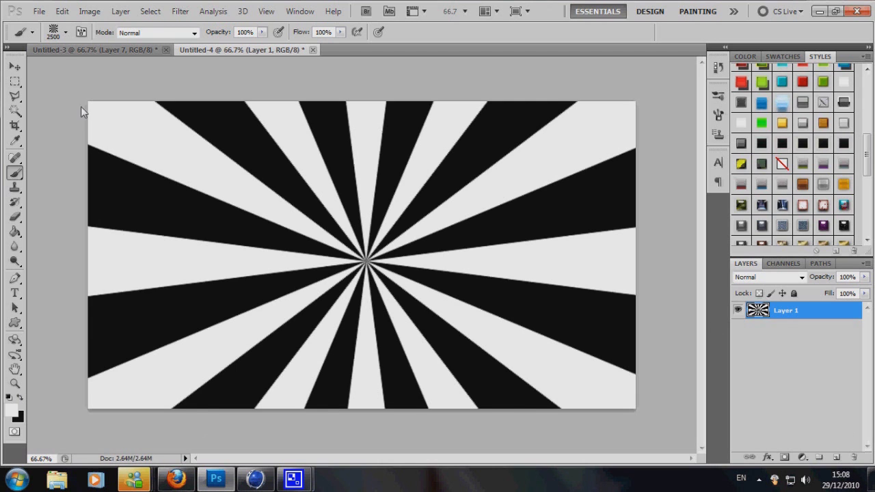
pyautogui.press('v')
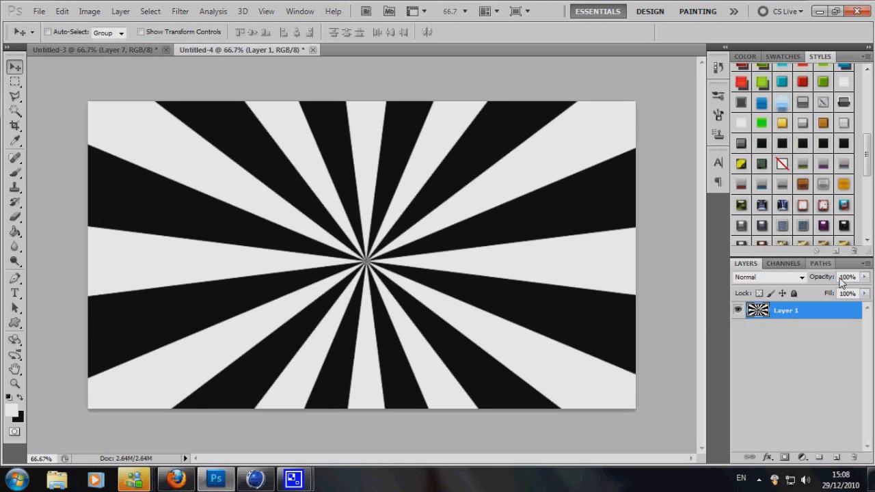
pyautogui.hotkey('ctrl', 'z')
# - Add a new empty layer and stamp the sunburst centred on it
pyautogui.click(835, 457)
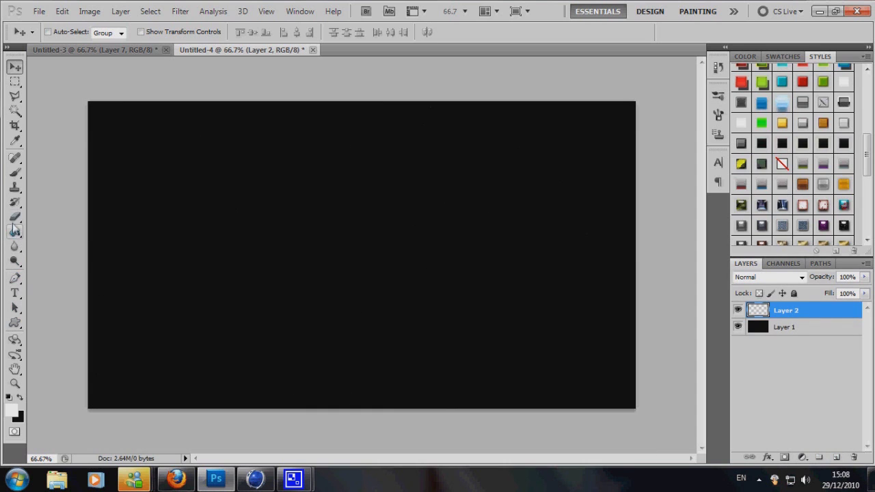
pyautogui.click(15, 172)
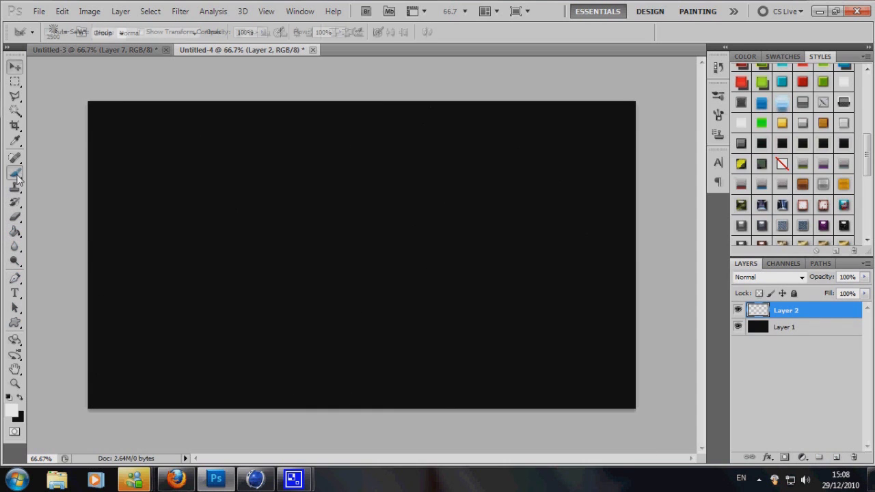
pyautogui.click(364, 253)
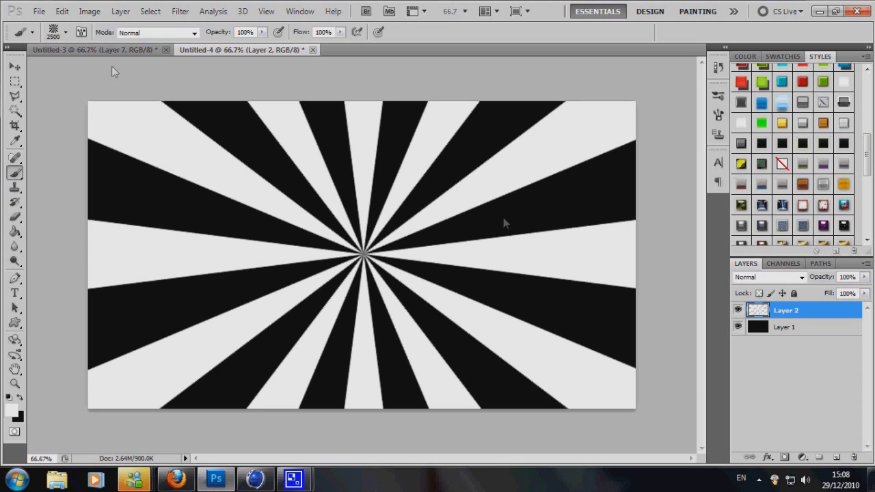
# - Lower the sunburst layer's opacity to 24% for faint grey rays
pyautogui.click(15, 68)
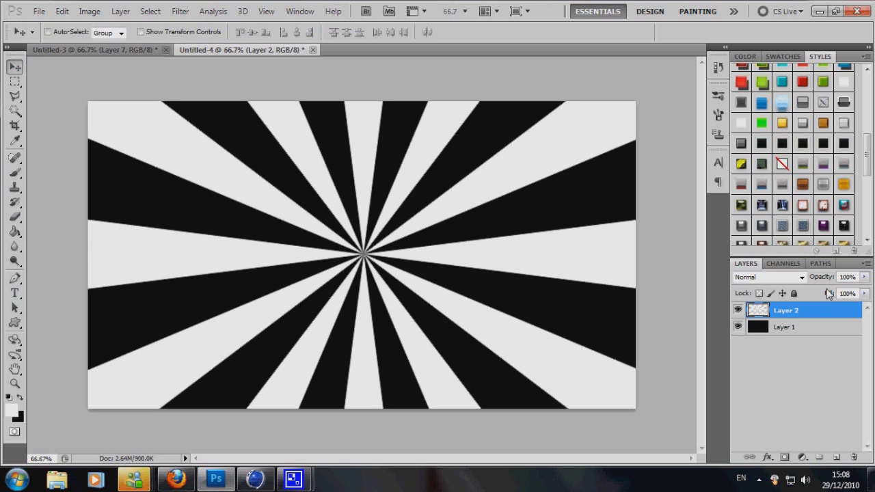
pyautogui.press('3')
pyautogui.press('5')
pyautogui.press('3')
pyautogui.press('7')
pyautogui.press('2')
pyautogui.press('4')
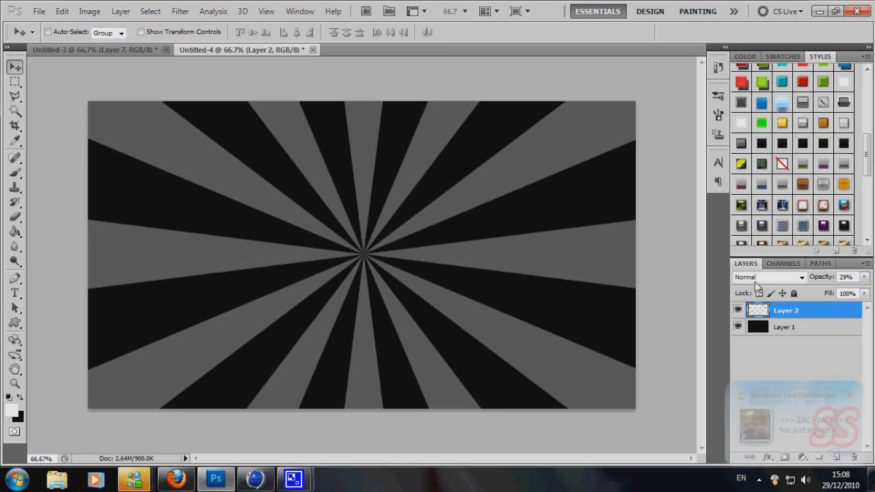
pyautogui.click(38, 12)
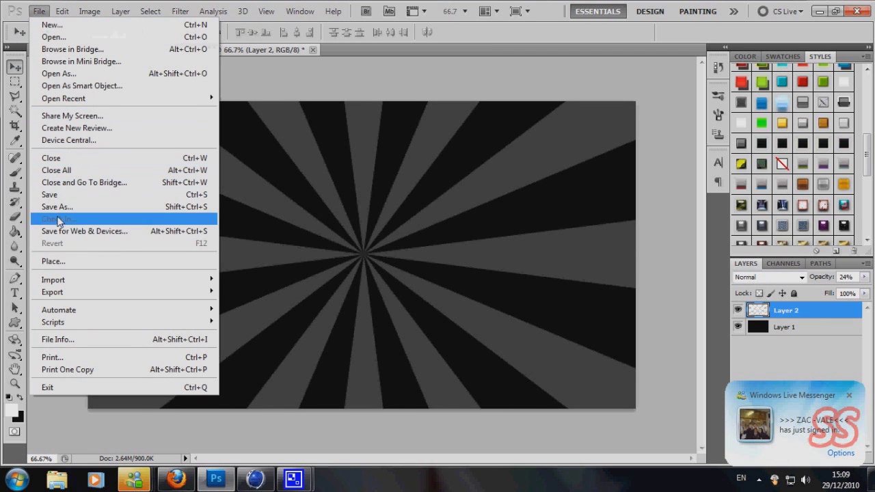
# - Place the macca0020 image, scale it down and centre it over the sunburst
pyautogui.click(59, 261)
pyautogui.doubleClick(383, 343)
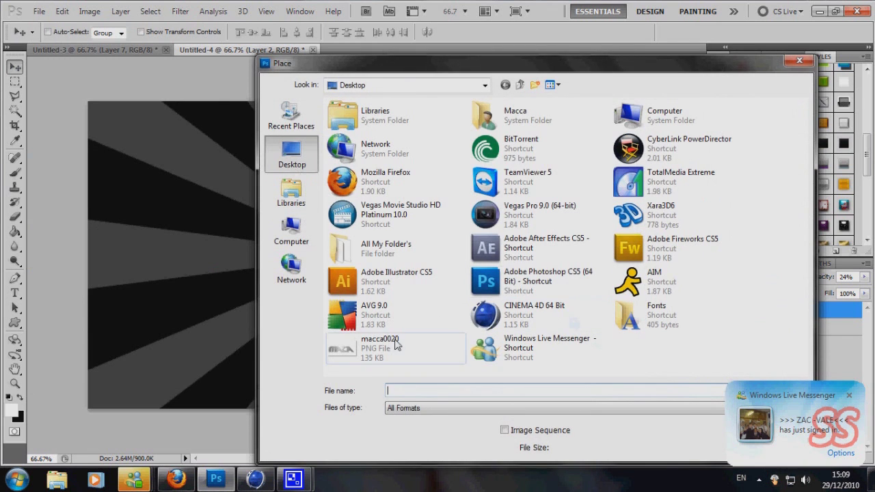
pyautogui.moveTo(89, 103); pyautogui.dragTo(298, 221)
pyautogui.click(643, 32)
pyautogui.moveTo(466, 331); pyautogui.dragTo(373, 253)
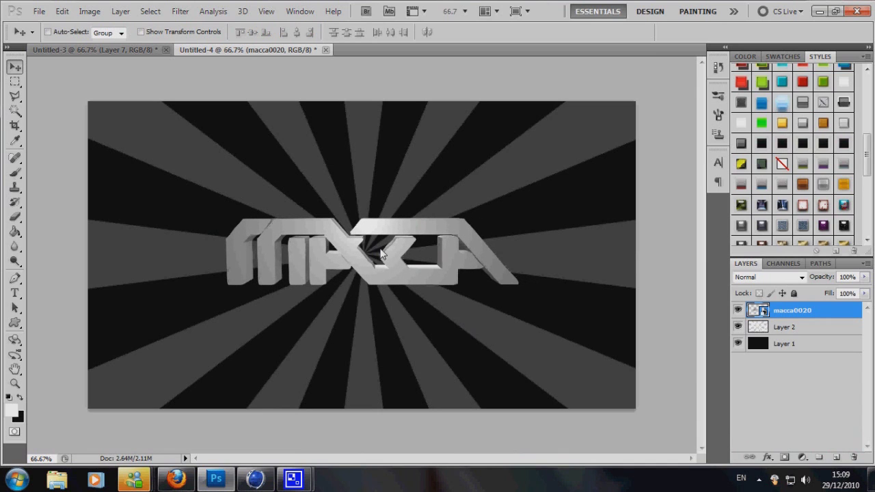
pyautogui.click(15, 293)
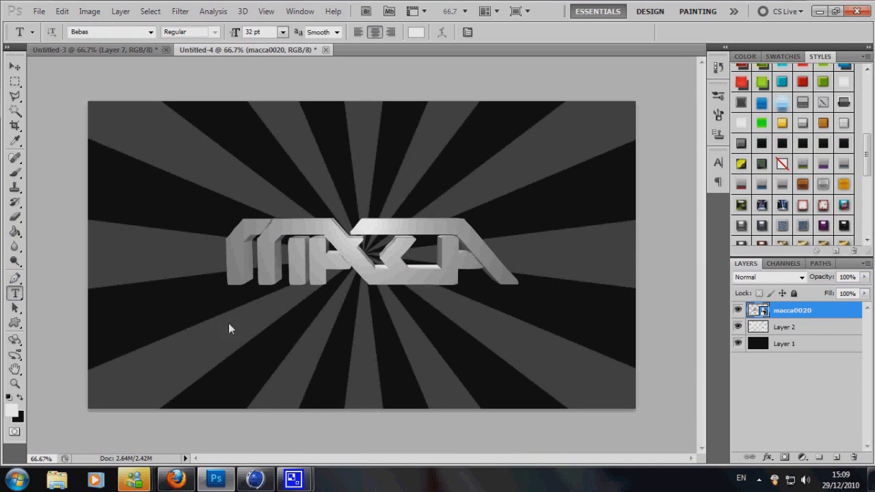
# - Type '1000 Subz thxz' below the logo and select the line
pyautogui.click(248, 325)
pyautogui.write('1000')
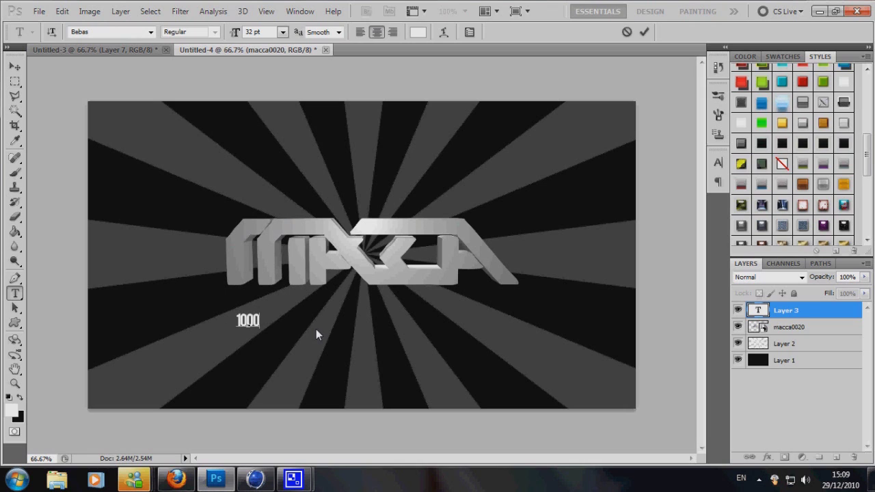
pyautogui.write('SUB')
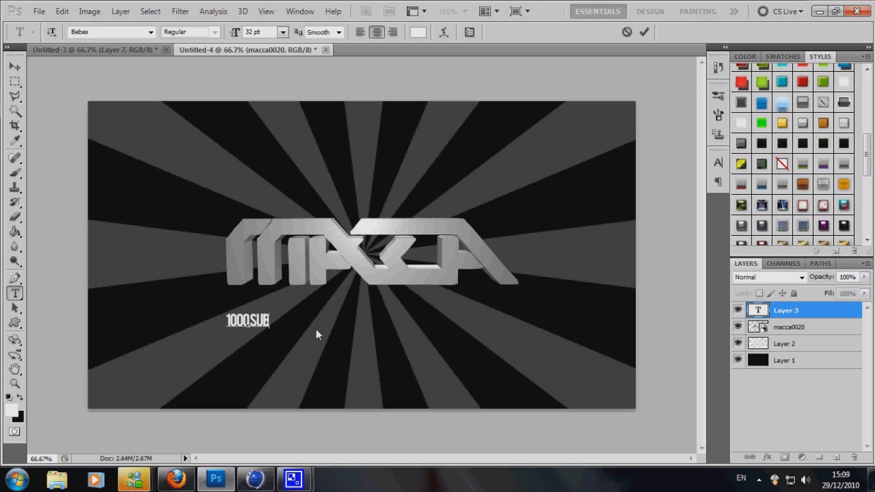
pyautogui.write('ZTHXZ')
pyautogui.doubleClick(260, 321)
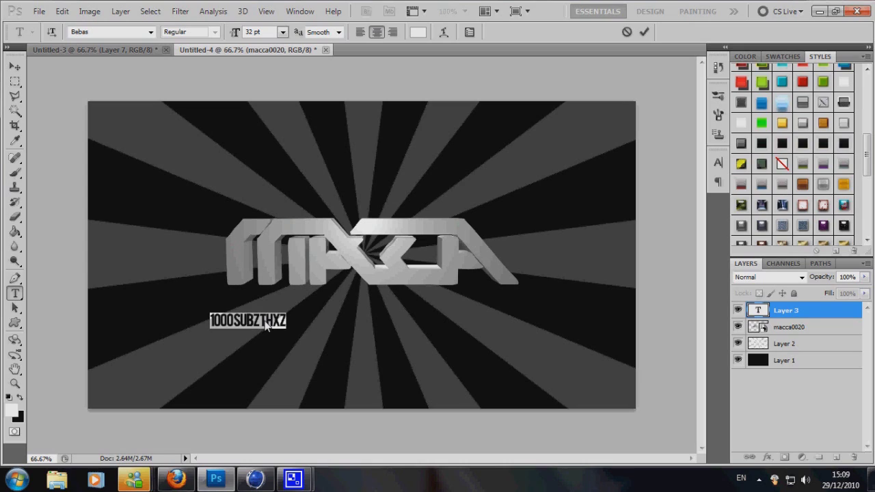
# - Set the selected line in the Vivaldi MN script font
pyautogui.click(150, 31)
pyautogui.scroll(-5, 260, 123)
pyautogui.scroll(-5, 260, 166)
pyautogui.scroll(-3, 254, 168)
pyautogui.scroll(-10, 177, 192)
pyautogui.scroll(-10, 195, 219)
pyautogui.scroll(-10, 205, 246)
pyautogui.scroll(-5, 219, 273)
pyautogui.scroll(-10, 222, 286)
pyautogui.scroll(-10, 222, 286)
pyautogui.scroll(-8, 222, 286)
pyautogui.scroll(-5, 225, 286)
pyautogui.scroll(-10, 224, 291)
pyautogui.scroll(-10, 225, 307)
pyautogui.scroll(-8, 229, 325)
pyautogui.scroll(-8, 233, 338)
pyautogui.scroll(-5, 235, 343)
pyautogui.moveTo(302, 331); pyautogui.dragTo(303, 395)
pyautogui.click(287, 322)
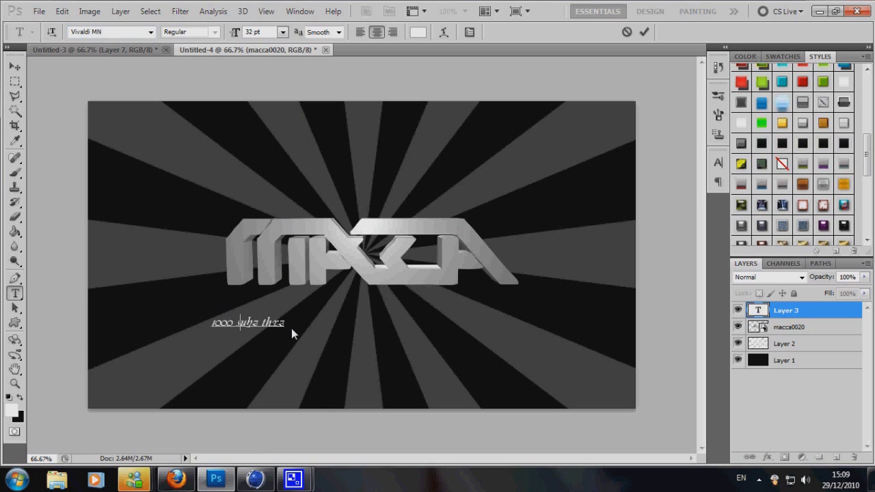
# - Size the text to 93 pt, commit it, and move it onto the logo's bottom
pyautogui.write('S')
pyautogui.moveTo(291, 328); pyautogui.dragTo(207, 322)
pyautogui.doubleClick(250, 32)
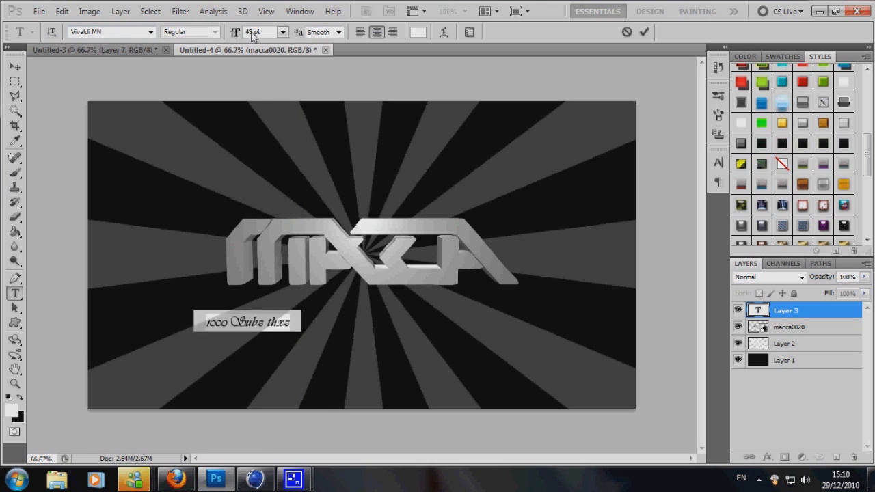
pyautogui.write('82')
pyautogui.press('Return')
pyautogui.scroll(4, 268, 38)
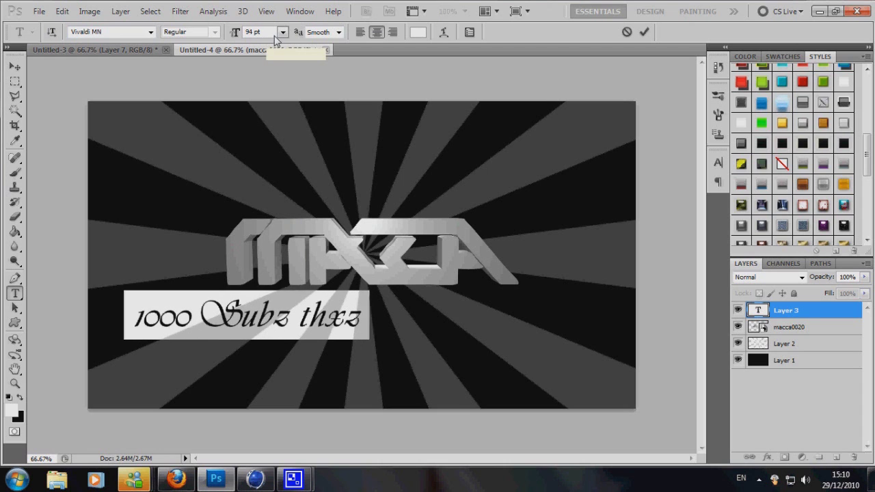
pyautogui.scroll(4, 275, 35)
pyautogui.scroll(3, 278, 36)
pyautogui.click(644, 31)
pyautogui.press('v')
pyautogui.moveTo(302, 326)
pyautogui.mouseDown()
pyautogui.moveTo(427, 298)
pyautogui.moveTo(418, 297)
pyautogui.mouseUp()
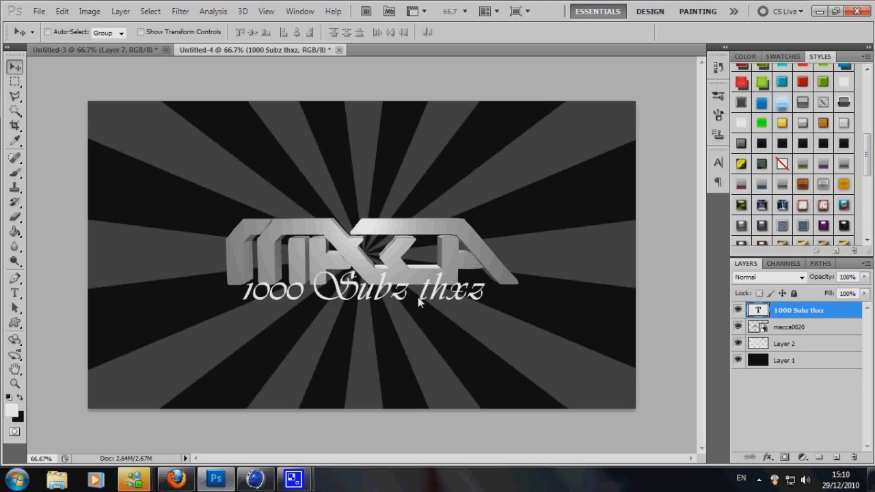
# - Apply the chrome Styles preset to '1000 Subz thxz' and make its colour black
pyautogui.click(844, 104)
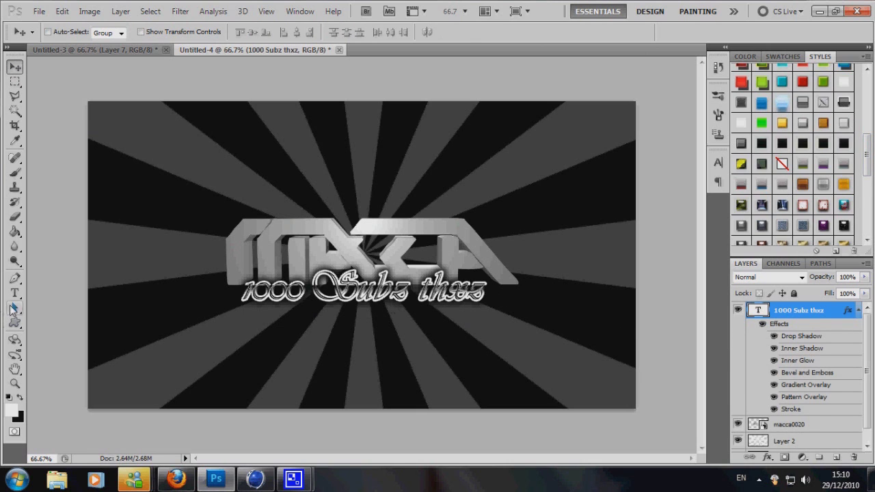
pyautogui.click(15, 292)
pyautogui.tripleClick(333, 294)
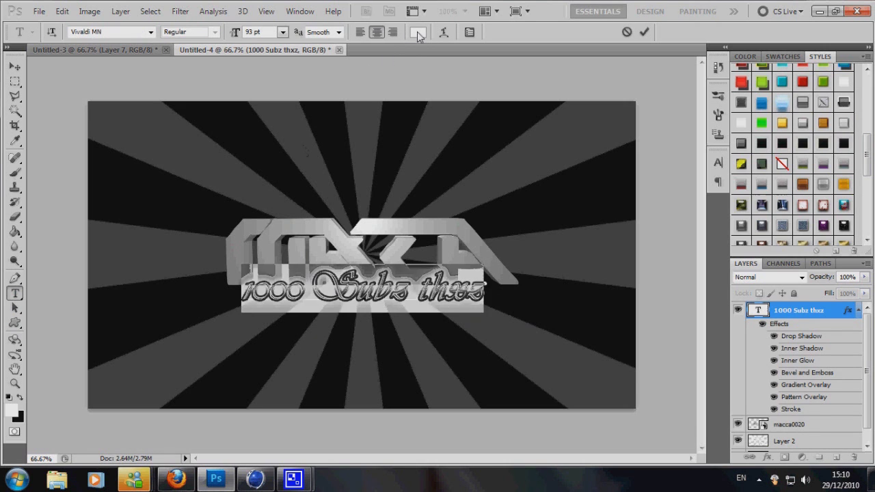
pyautogui.click(418, 32)
pyautogui.click(478, 400)
pyautogui.click(748, 225)
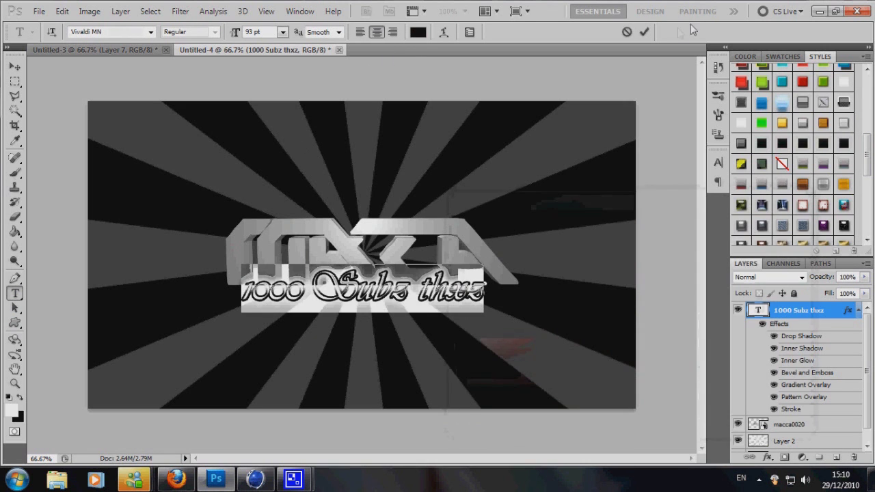
pyautogui.click(643, 31)
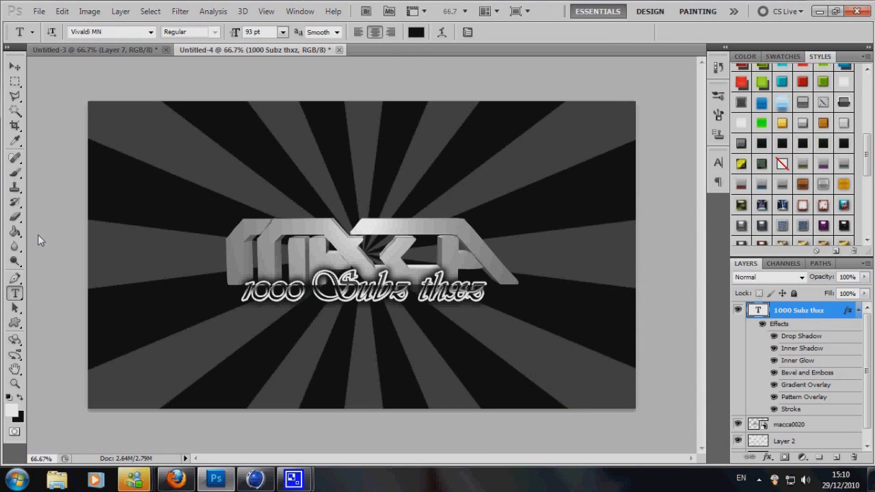
pyautogui.click(274, 210)
pyautogui.write('dsa')
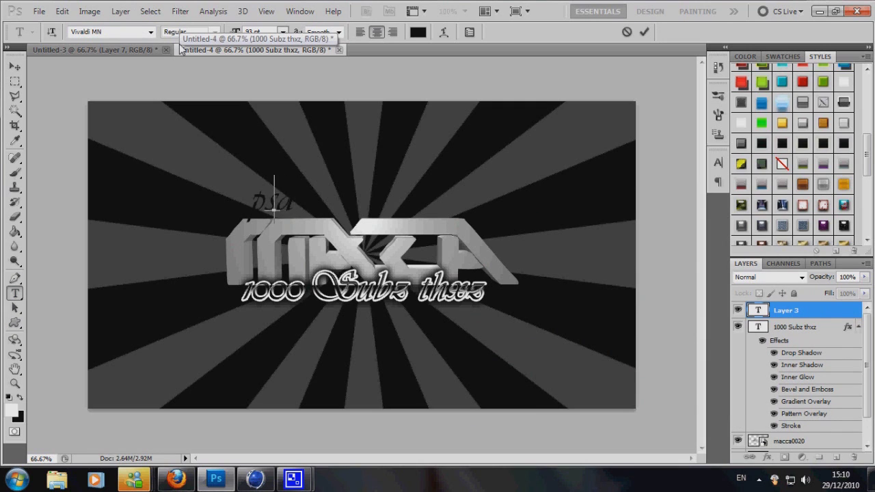
# - Type the 'PSD PACK AT 1500 SUBZ' heading text above the logo
pyautogui.press('BackSpace')
pyautogui.press('BackSpace')
pyautogui.press('capslock')
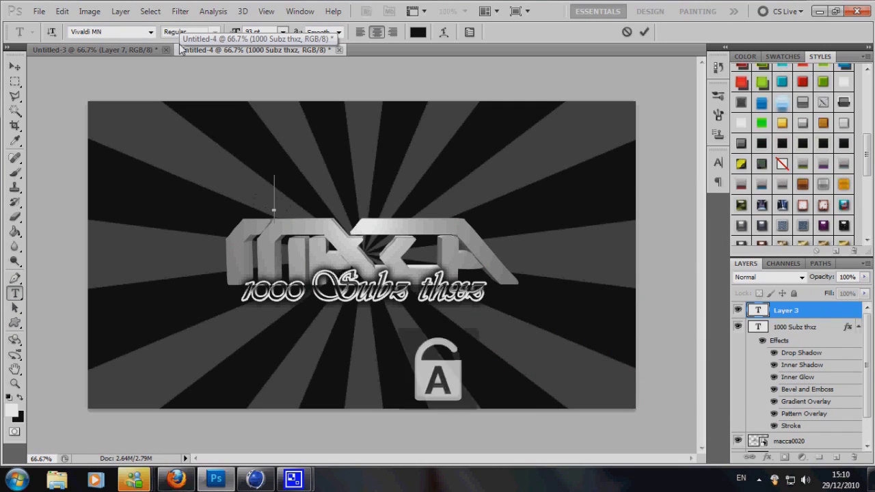
pyautogui.write('Aasdfdsa')
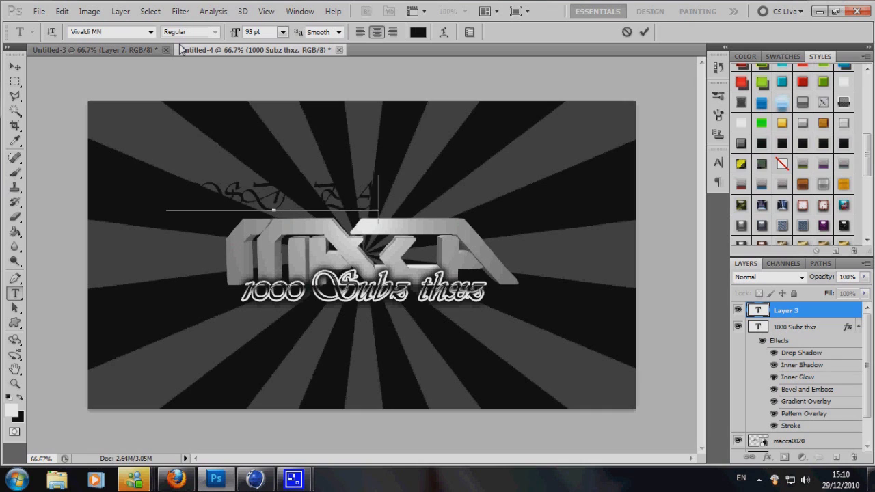
pyautogui.write('asdf')
pyautogui.write('A')
pyautogui.write('CK MAC')
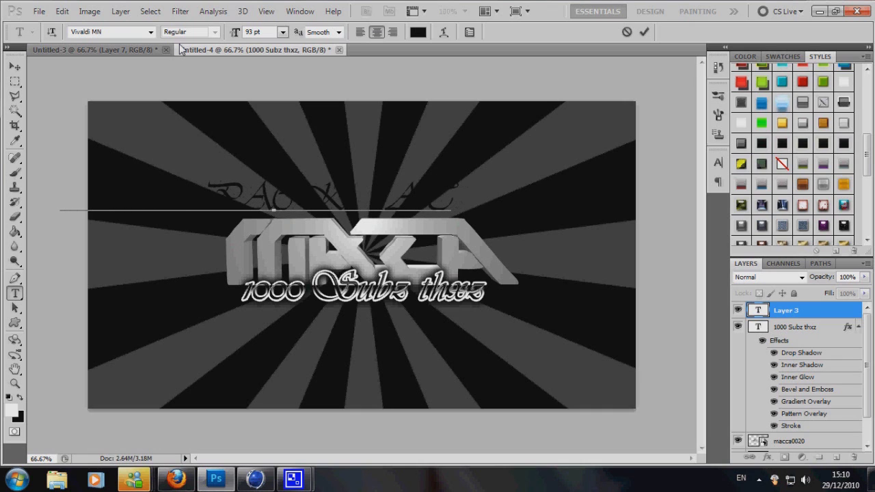
pyautogui.write('15')
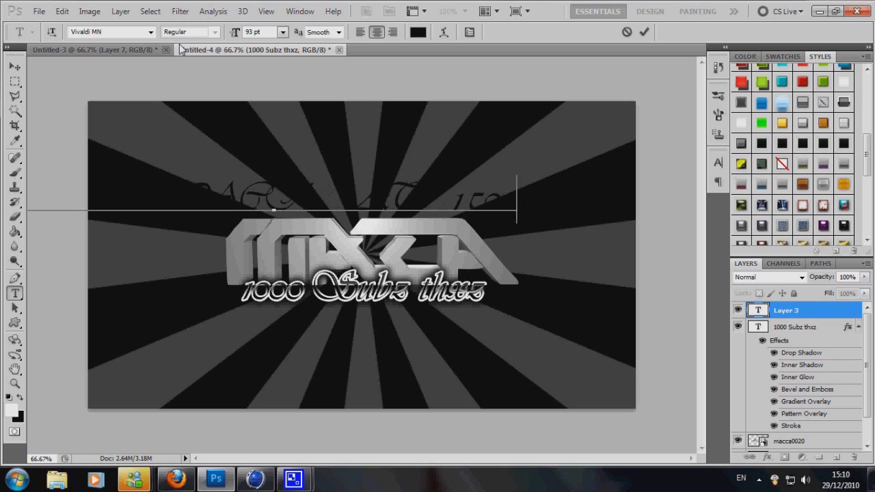
pyautogui.press('BackSpace')
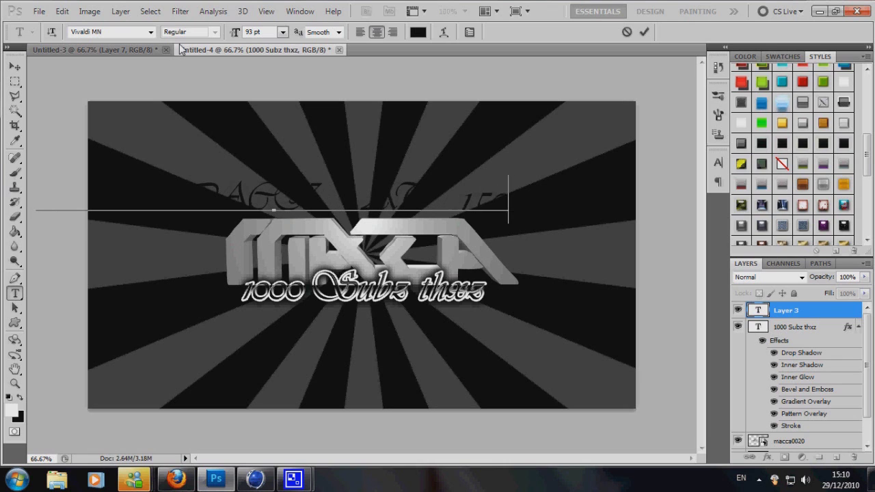
pyautogui.write('000 Su')
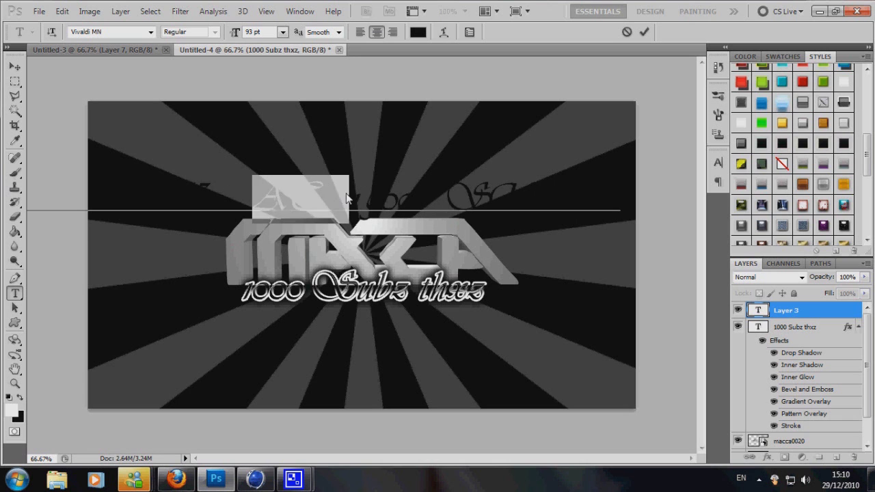
# - Set the heading in the Bebas font and shrink it to 42 pt
pyautogui.hotkey('ctrl', 'a')
pyautogui.click(151, 32)
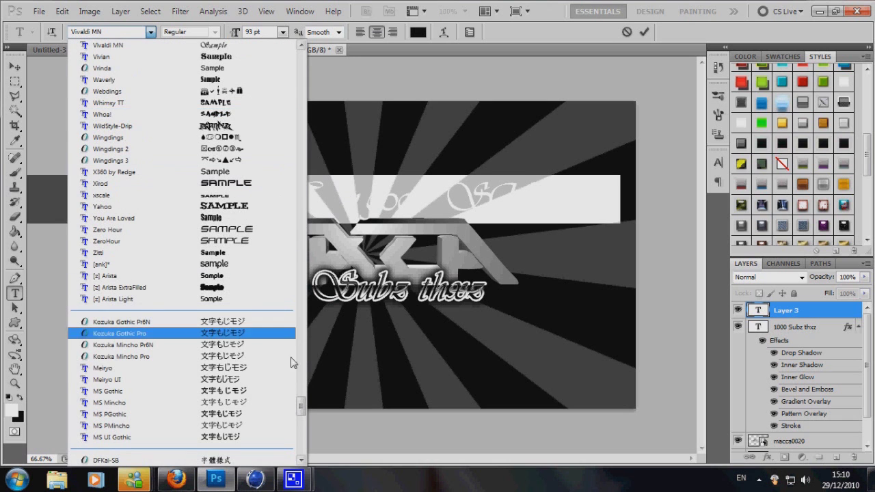
pyautogui.moveTo(301, 383)
pyautogui.mouseDown()
pyautogui.moveTo(311, 125)
pyautogui.moveTo(302, 135)
pyautogui.mouseUp()
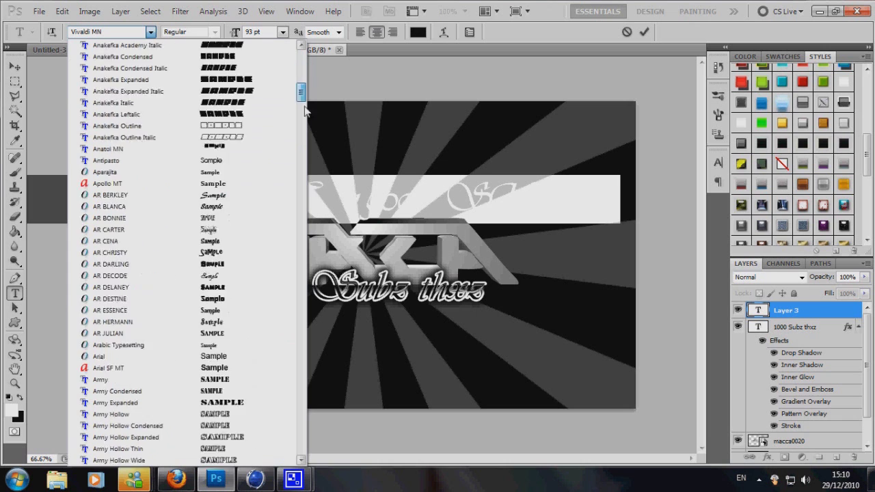
pyautogui.moveTo(303, 135); pyautogui.dragTo(306, 123)
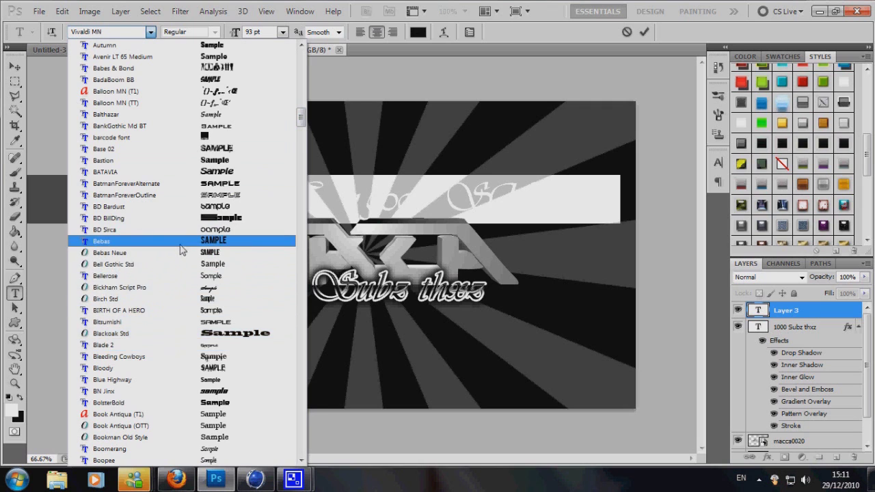
pyautogui.click(175, 241)
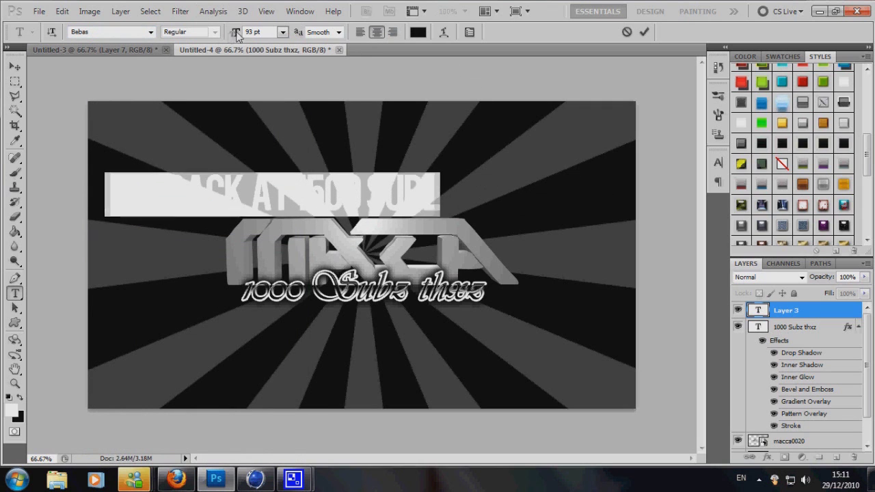
pyautogui.moveTo(235, 33); pyautogui.dragTo(205, 37)
# - Position the heading above the logo, layer it below macca0020, and apply the chrome style
pyautogui.click(15, 66)
pyautogui.moveTo(281, 206)
pyautogui.mouseDown()
pyautogui.moveTo(371, 222)
pyautogui.moveTo(370, 213)
pyautogui.mouseUp()
pyautogui.moveTo(813, 310)
pyautogui.mouseDown()
pyautogui.moveTo(803, 430)
pyautogui.moveTo(805, 424)
pyautogui.mouseUp()
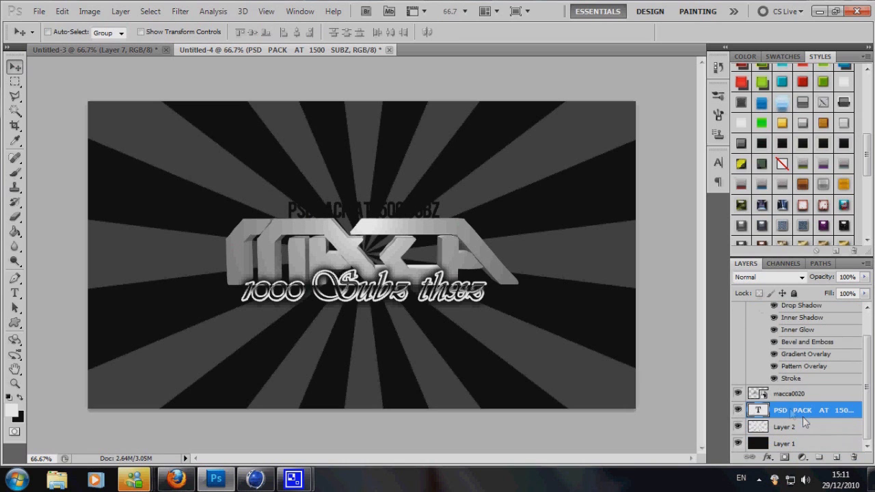
pyautogui.click(843, 102)
# - Enlarge the heading to 46 pt and nudge it slightly left
pyautogui.click(14, 292)
pyautogui.doubleClick(362, 210)
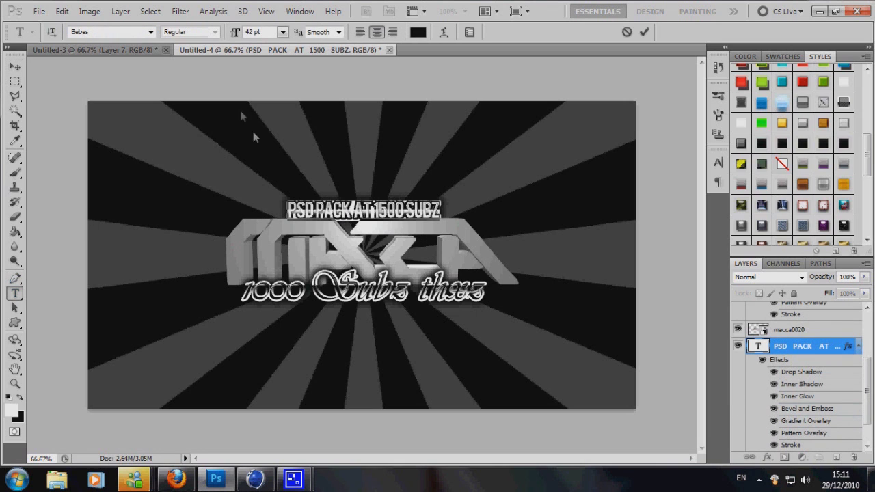
pyautogui.moveTo(237, 36); pyautogui.dragTo(246, 36)
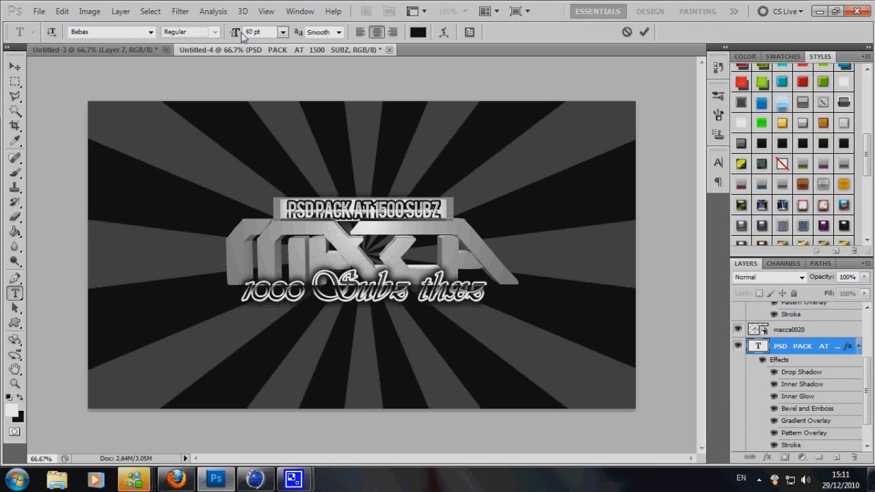
pyautogui.click(644, 31)
pyautogui.click(14, 66)
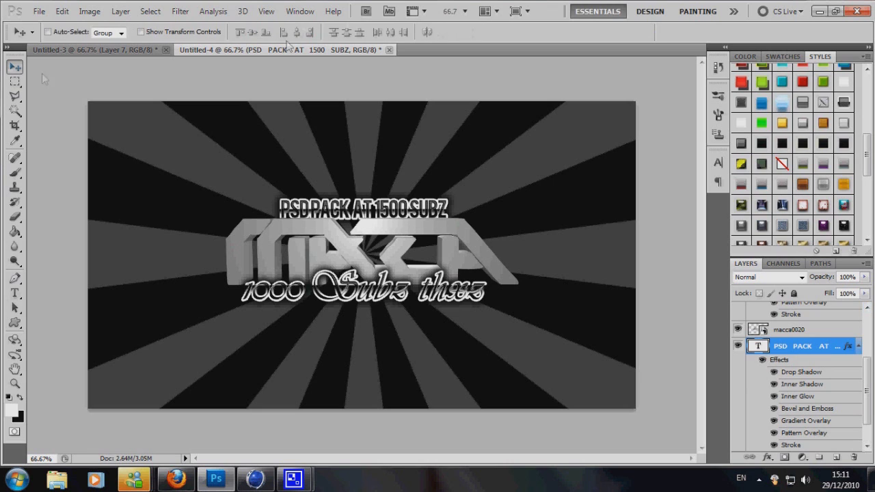
pyautogui.press('Left')
pyautogui.press('Left')
pyautogui.press('Left')
pyautogui.press('Left')
pyautogui.press('Left')
pyautogui.press('Left')
pyautogui.press('Left')
# - Apply the chrome style preset to the macca0020 logo layer
pyautogui.scroll(3, 794, 382)
pyautogui.scroll(-2, 794, 410)
pyautogui.scroll(-2, 794, 428)
pyautogui.scroll(3, 794, 427)
pyautogui.click(795, 425)
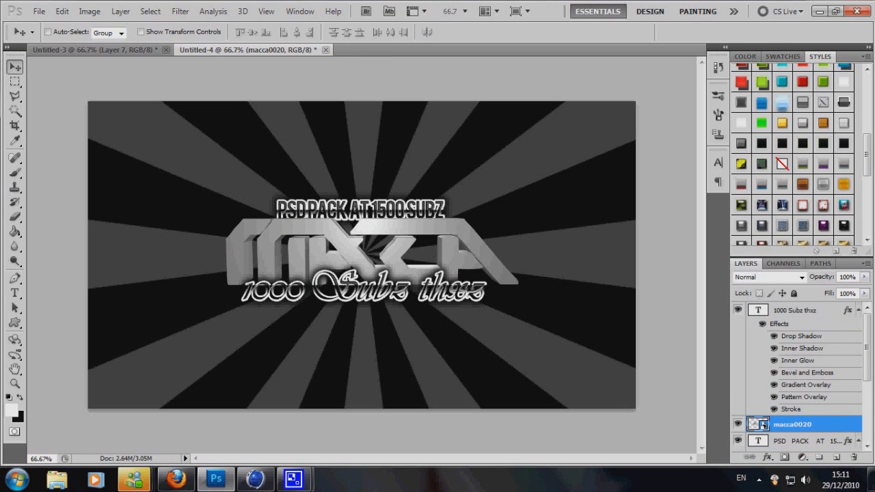
pyautogui.click(844, 104)
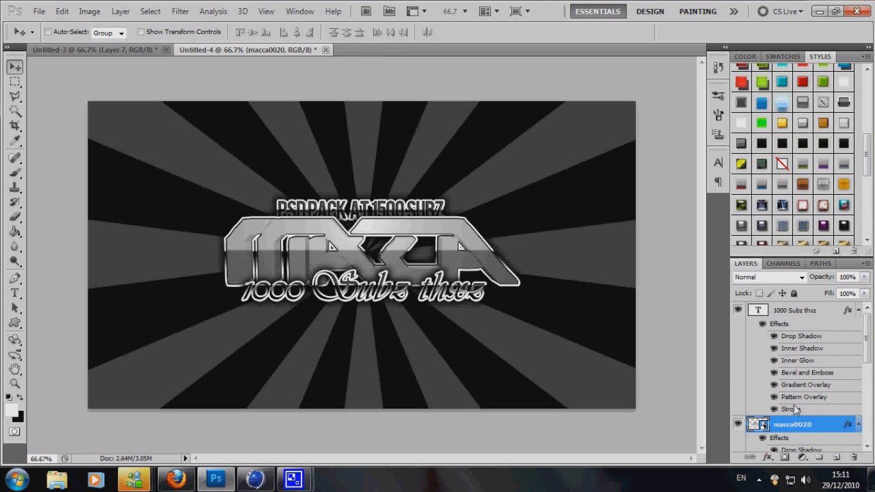
# - Hide the logo's shadow, glow, gradient and stroke effects, keeping only Pattern Overlay
pyautogui.click(858, 309)
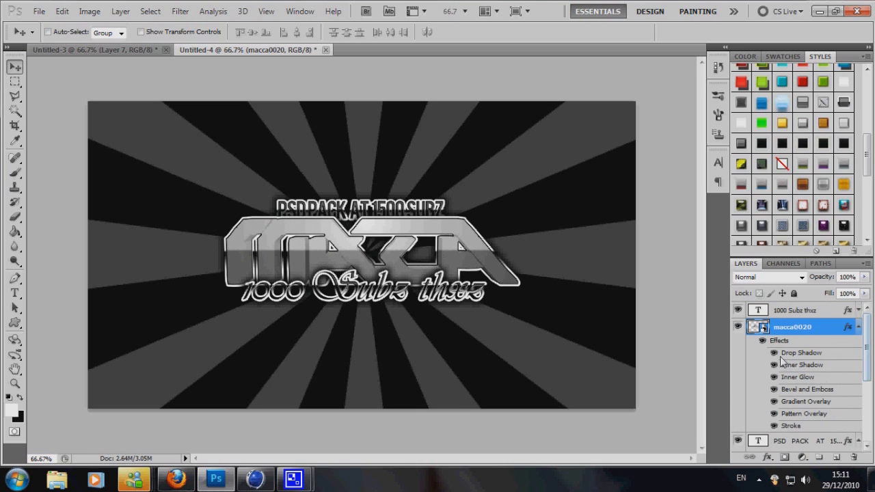
pyautogui.click(774, 353)
pyautogui.click(774, 377)
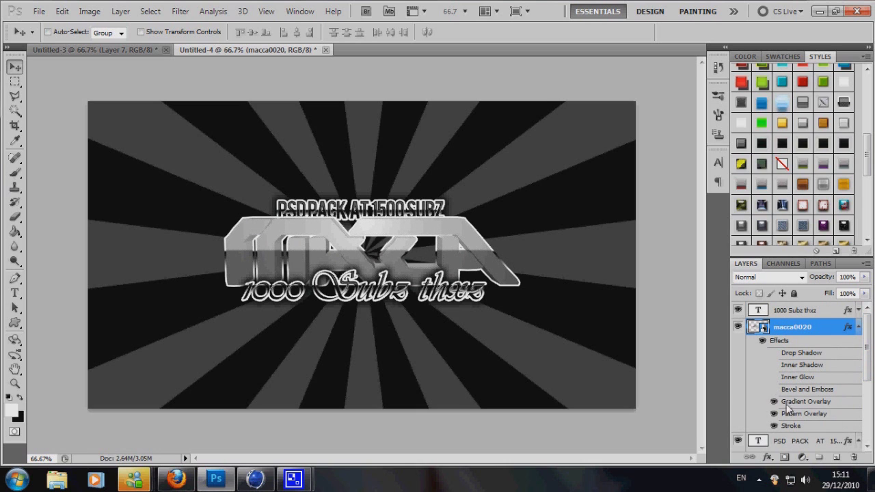
pyautogui.click(774, 401)
pyautogui.click(773, 425)
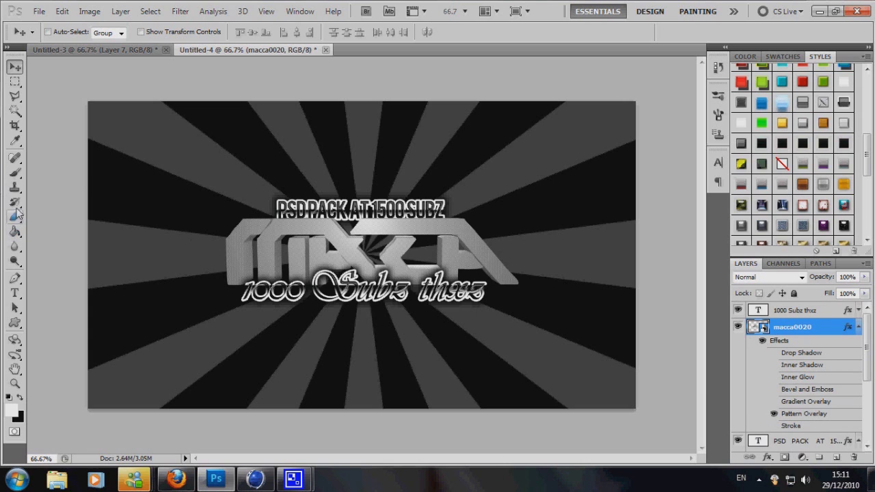
pyautogui.click(15, 173)
pyautogui.click(813, 440)
pyautogui.scroll(-2, 817, 437)
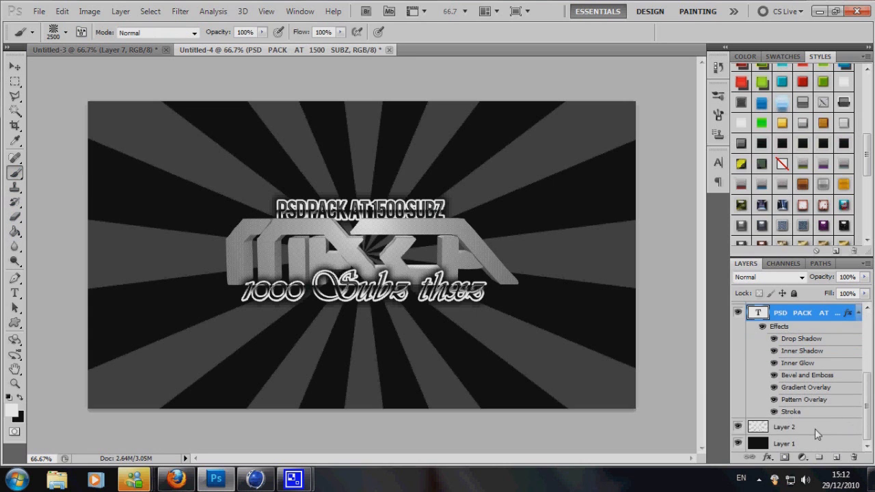
# - Add a new empty layer and choose the X-shaped cross brush tip
pyautogui.click(817, 426)
pyautogui.click(66, 32)
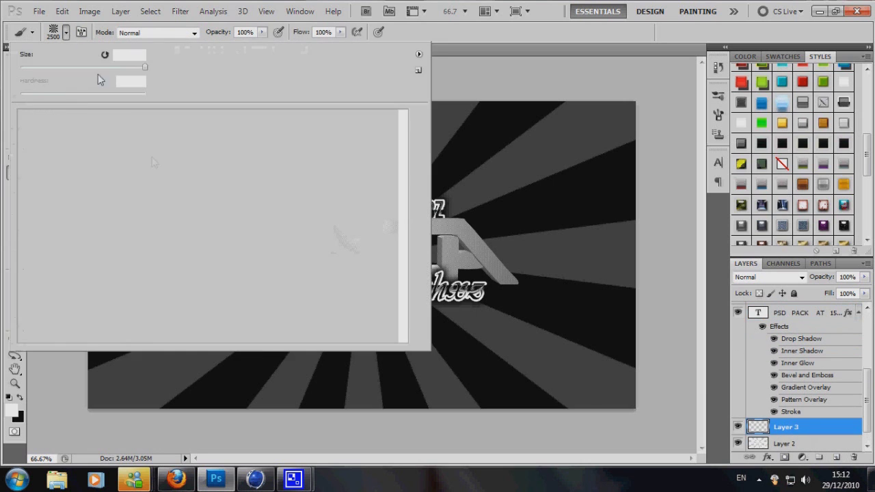
pyautogui.click(374, 314)
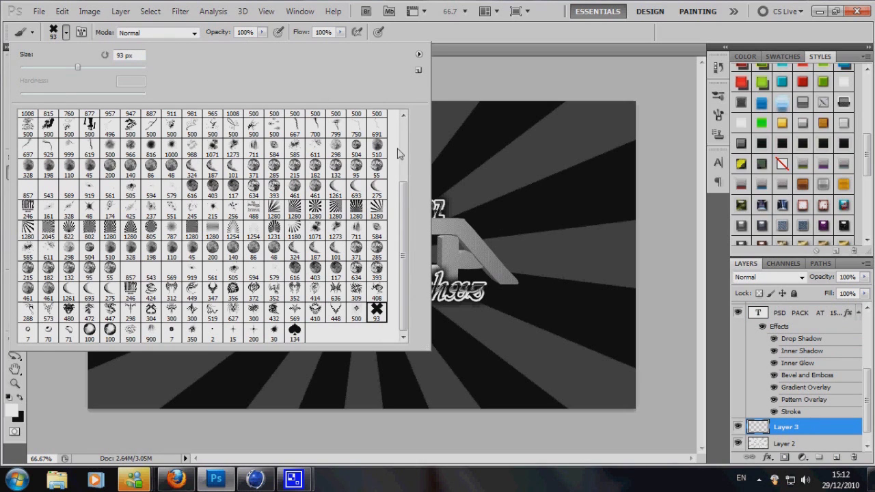
# - Enable Shape Dynamics, Scattering and Transfer for the cross brush
pyautogui.click(717, 97)
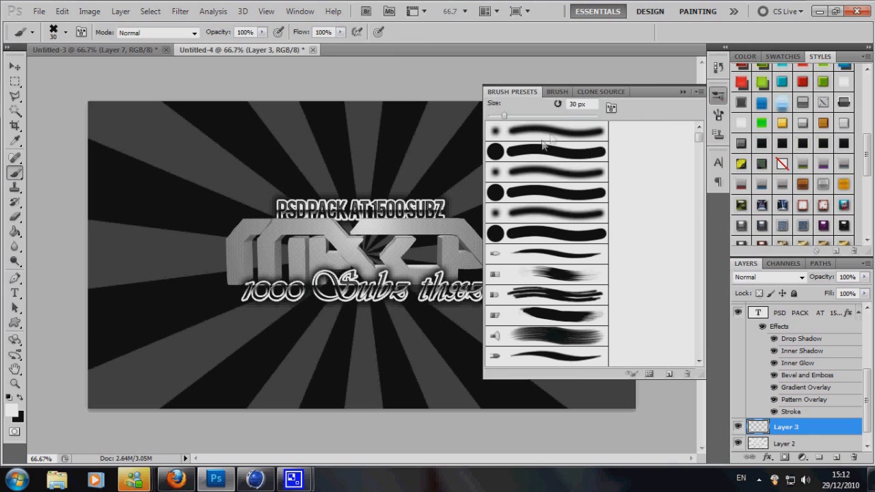
pyautogui.click(717, 114)
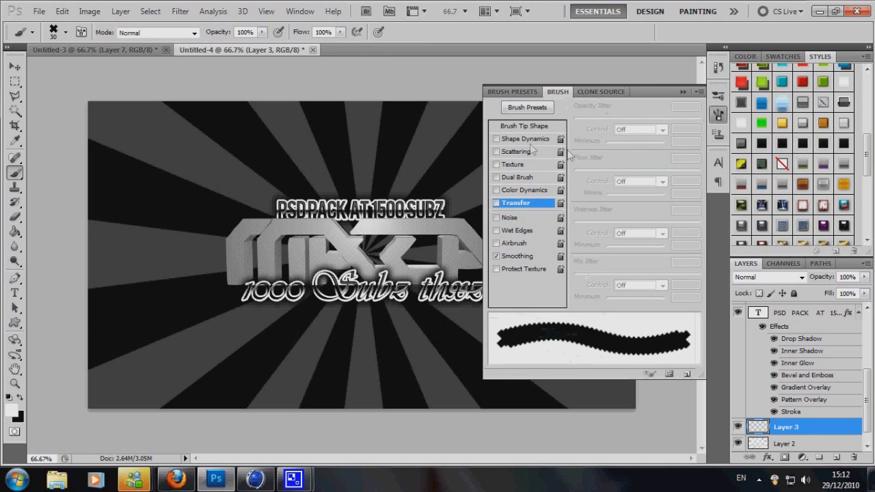
pyautogui.click(496, 139)
pyautogui.click(526, 139)
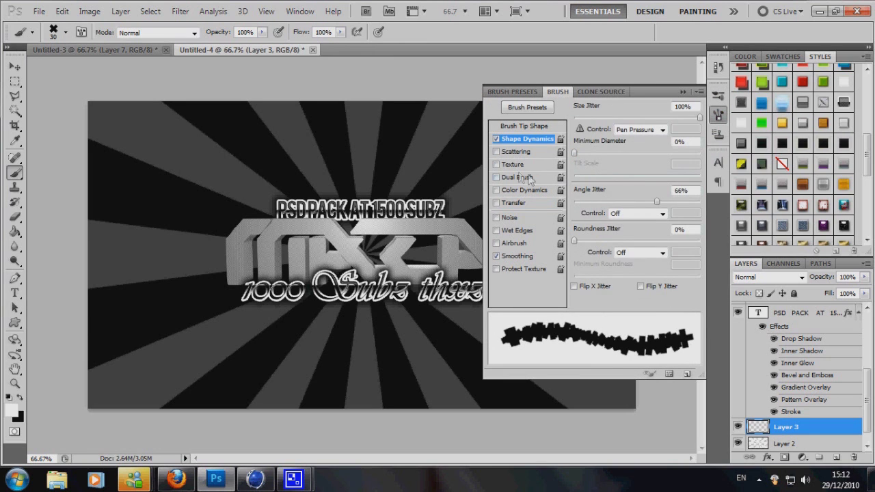
pyautogui.click(497, 151)
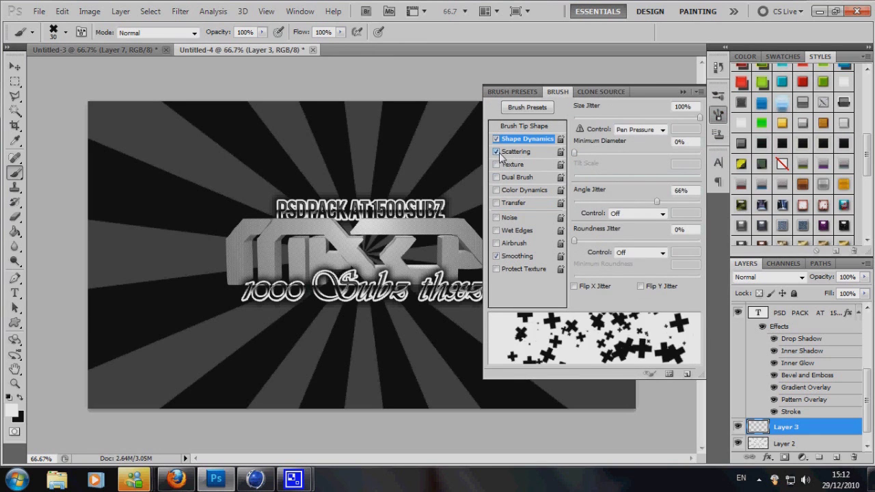
pyautogui.click(497, 203)
pyautogui.click(682, 91)
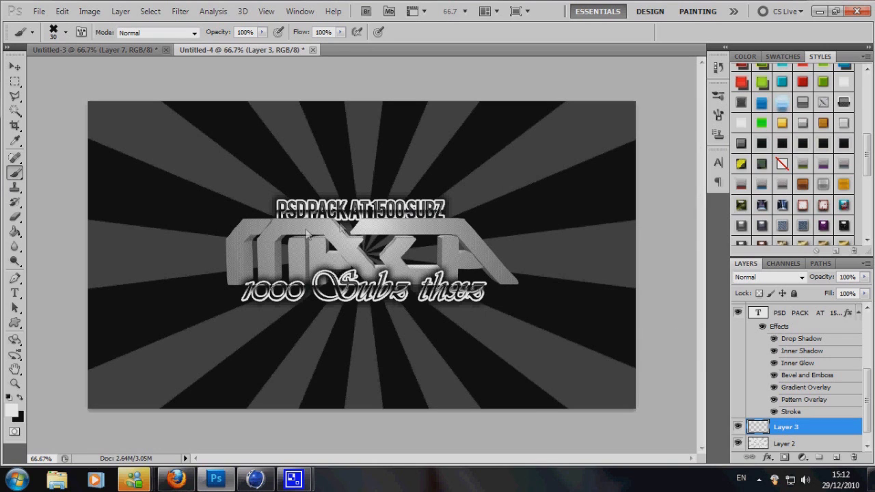
# - Paint cross sparkles around the logo, the 1000 Subz thxz text and the PSD PACK heading
pyautogui.moveTo(230, 213); pyautogui.dragTo(478, 271)
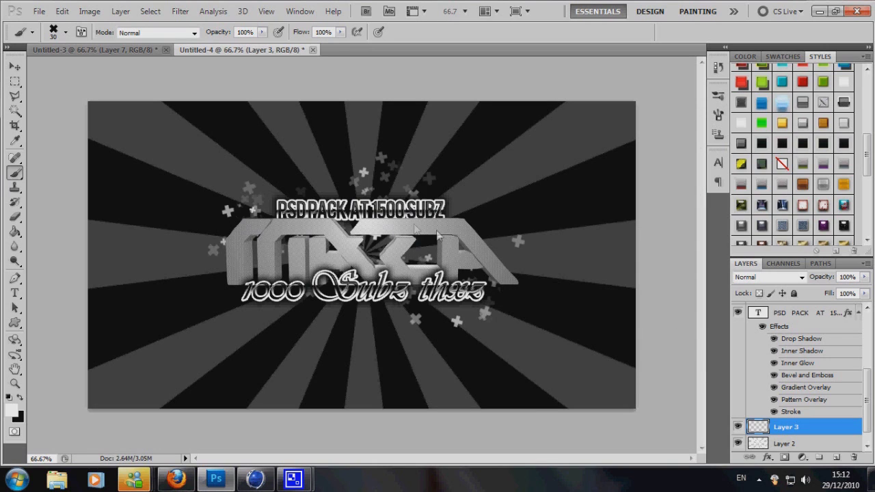
pyautogui.hotkey('ctrl', 'z')
pyautogui.moveTo(372, 229); pyautogui.dragTo(492, 260)
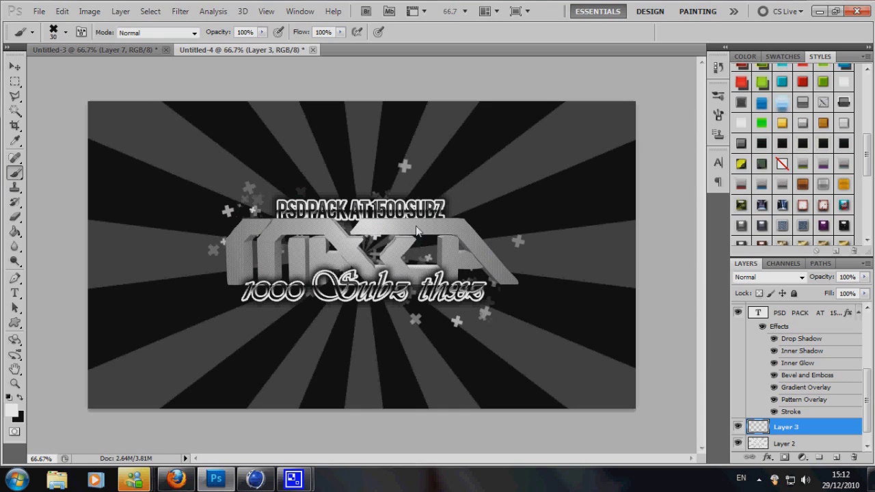
pyautogui.moveTo(213, 291); pyautogui.dragTo(374, 305)
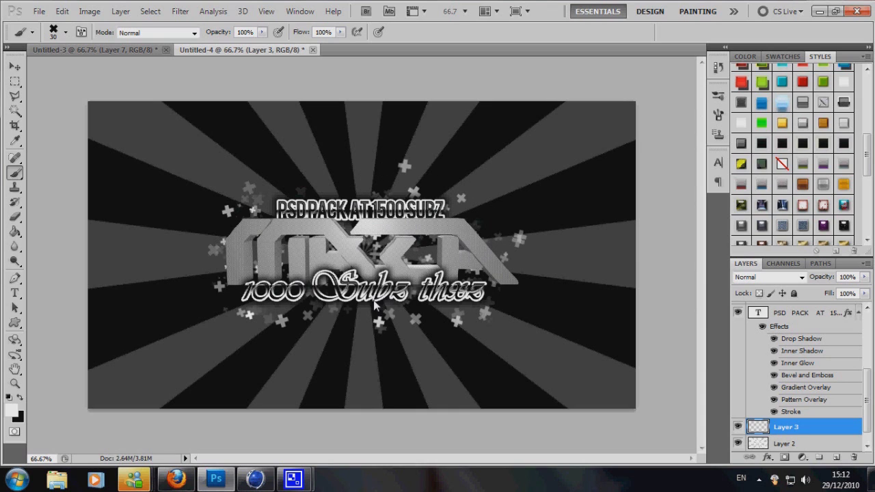
pyautogui.moveTo(353, 214); pyautogui.dragTo(348, 223)
pyautogui.moveTo(293, 478)
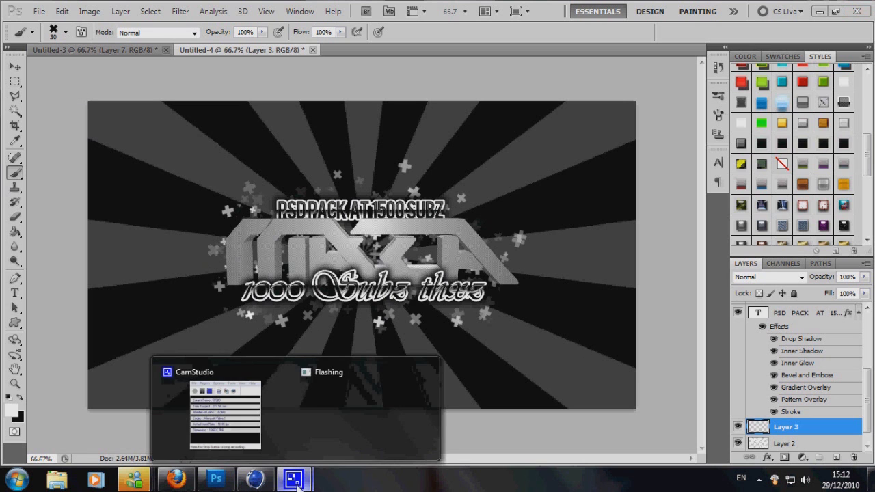
pyautogui.click(345, 398)
pyautogui.click(687, 109)
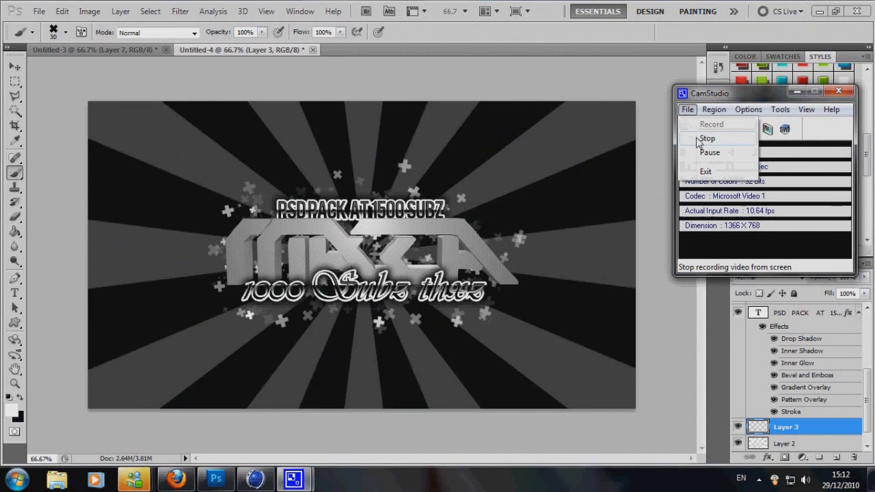
pyautogui.click(697, 139)
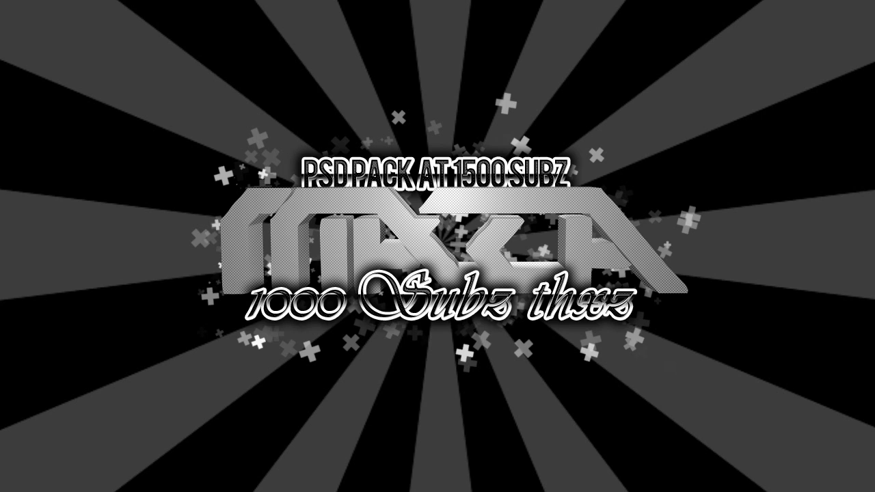